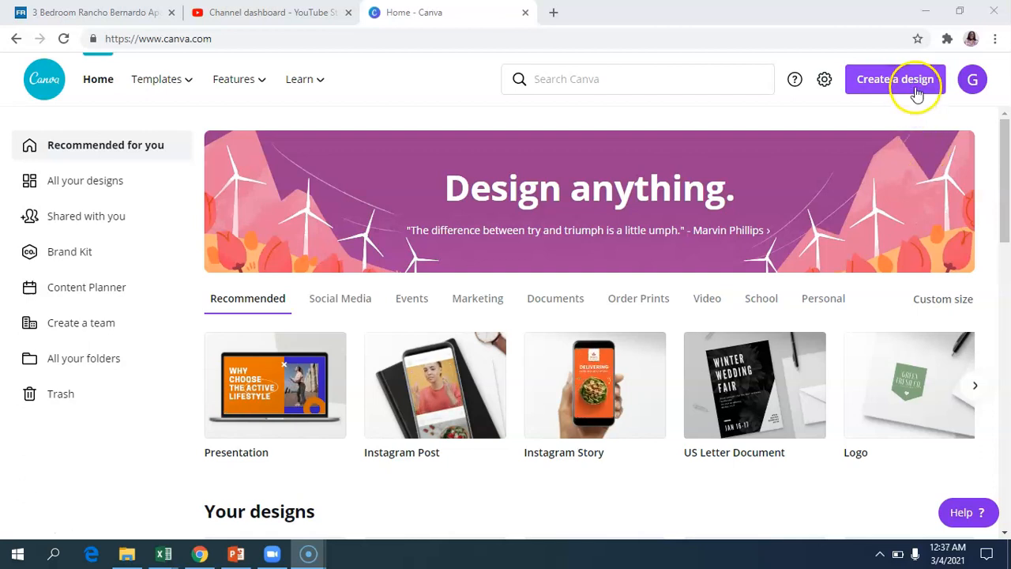
Create a new blank YouTube Thumbnail design.
left_click(915, 88)
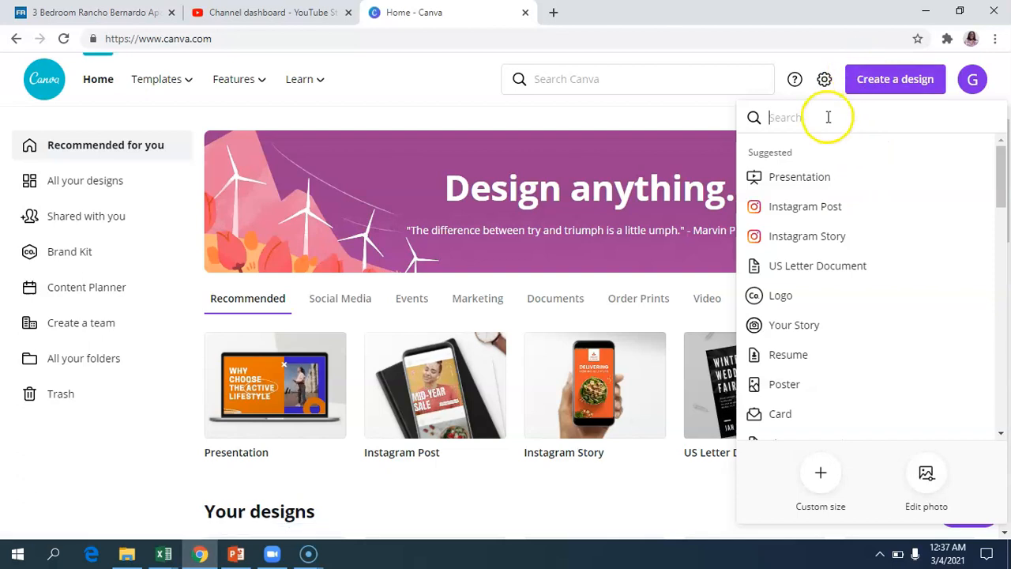
type("you")
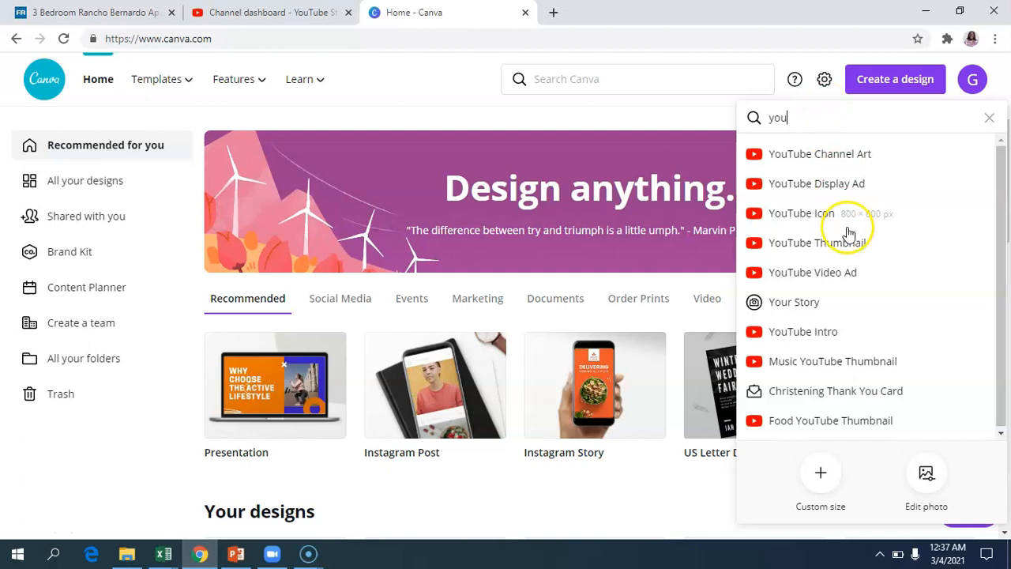
left_click(893, 247)
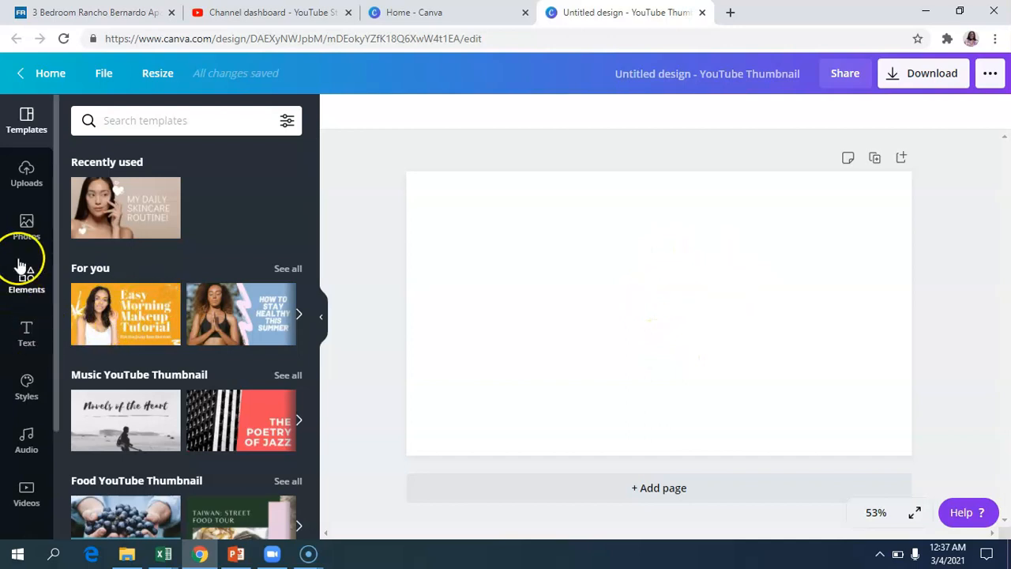
Add the uploaded cut-out photo of the woman in the olive top with a raised hand to the page.
left_click(28, 174)
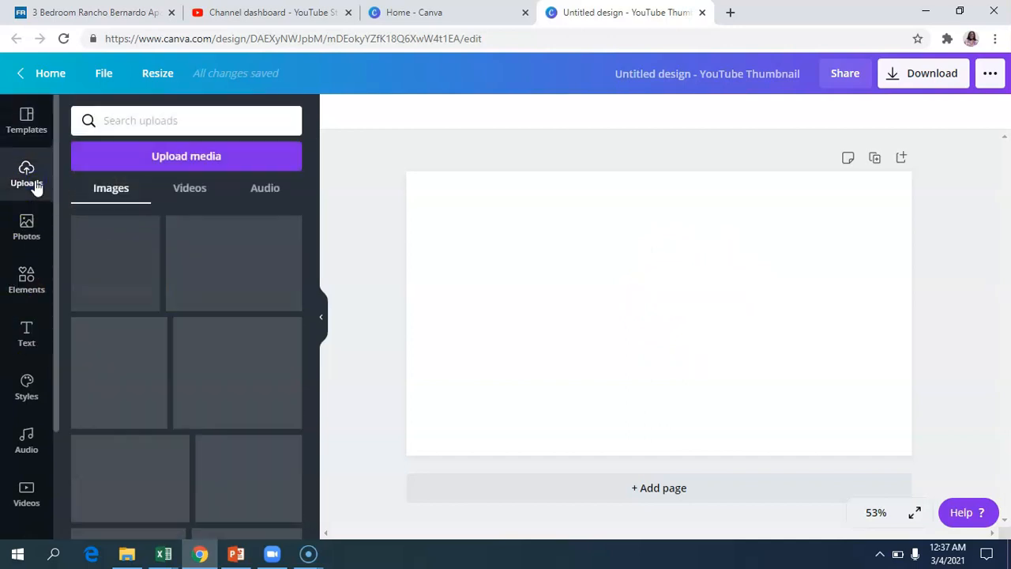
scroll(183, 365, "down", 1)
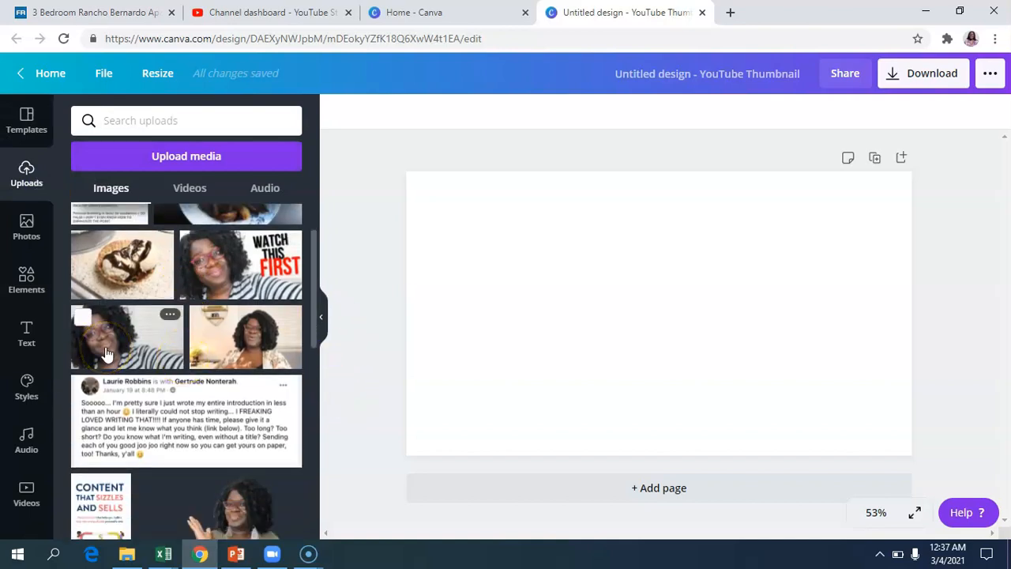
scroll(127, 372, "down", 1)
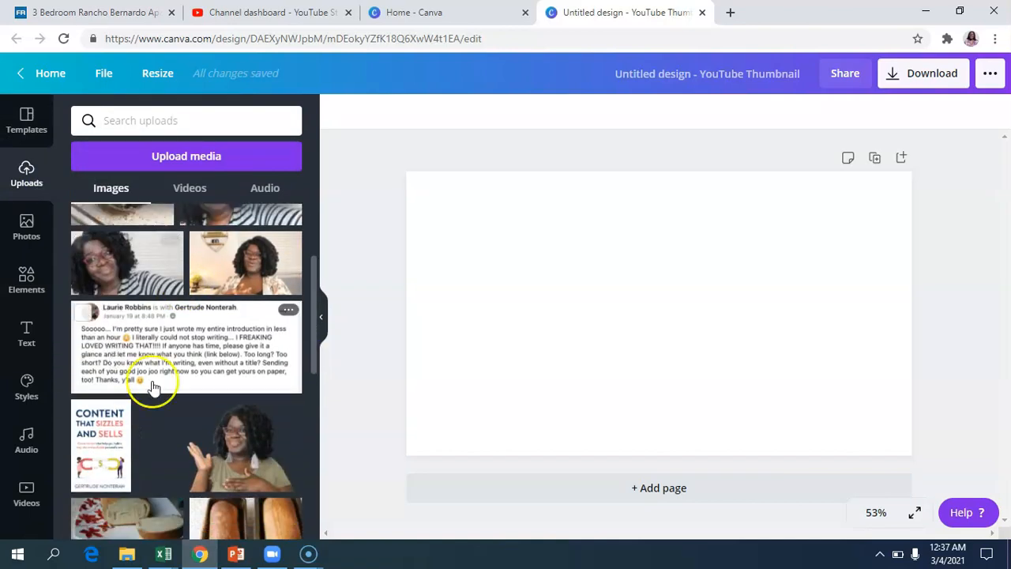
left_click(226, 465)
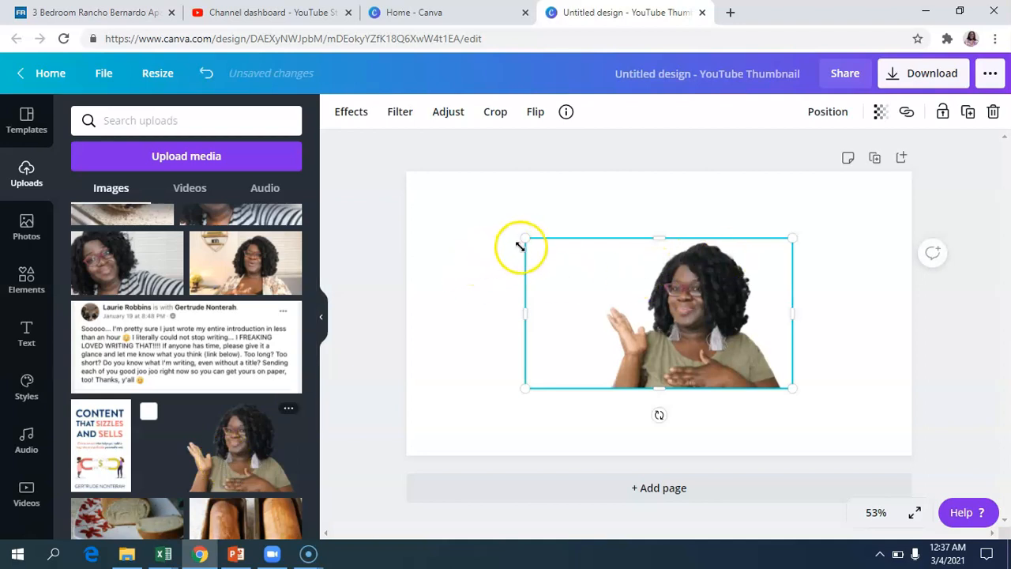
Enlarge the woman's photo to nearly the full page height and align it with the page's bottom and right edges.
left_click_drag(527, 241, 436, 188)
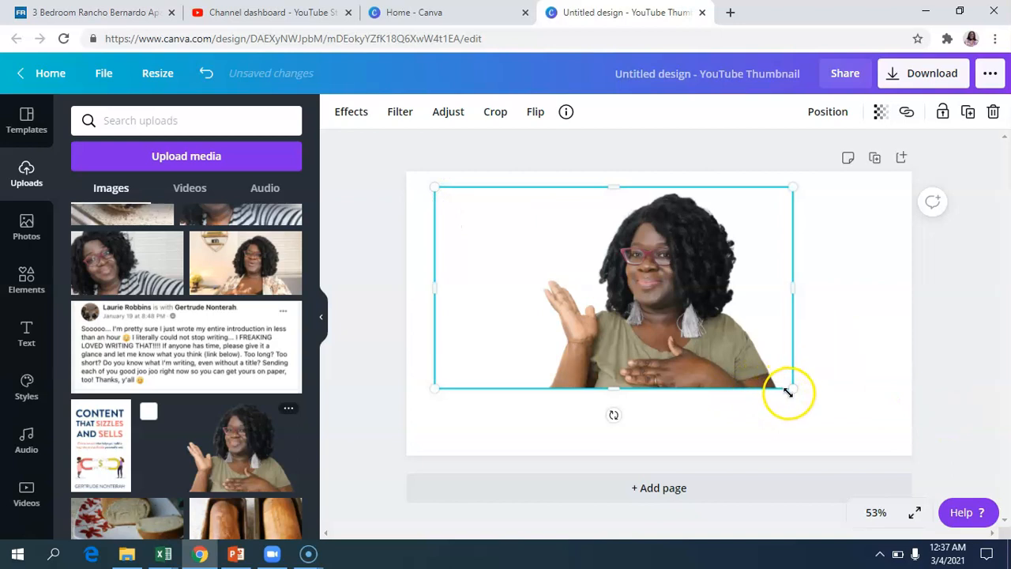
left_click_drag(812, 404, 882, 462)
left_click_drag(745, 374, 760, 372)
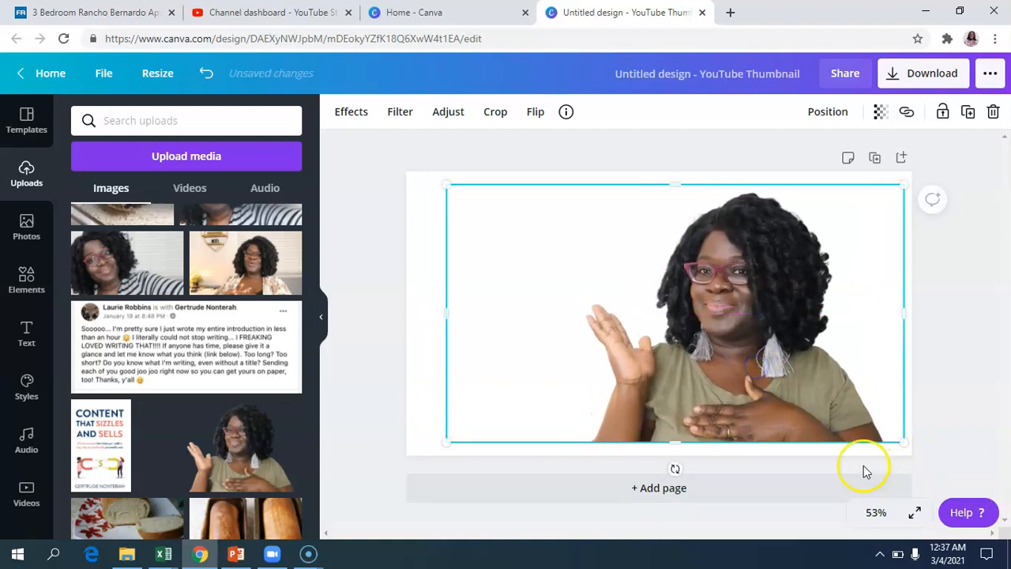
left_click_drag(895, 440, 915, 462)
left_click_drag(768, 384, 781, 387)
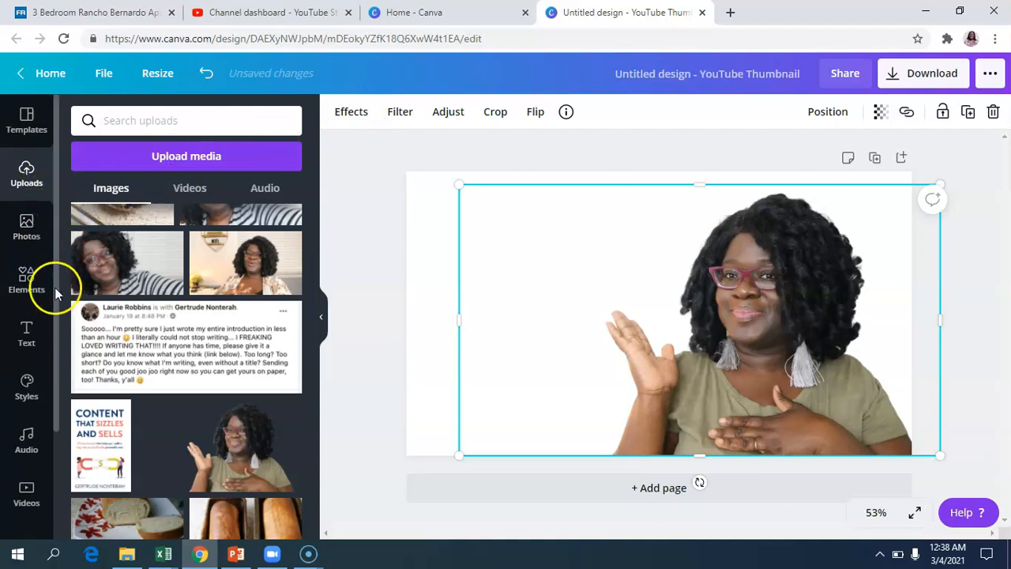
Add a heading beside the woman reading "CAREER, PRODUCTIVITY" with "+ THE PhD Lifestyle" on a second line.
left_click(32, 332)
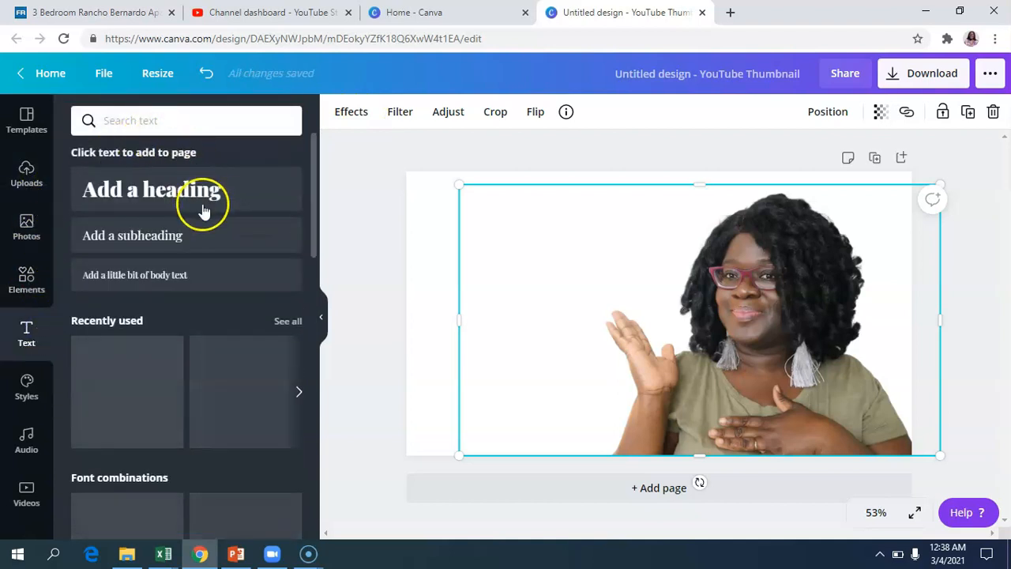
left_click(198, 190)
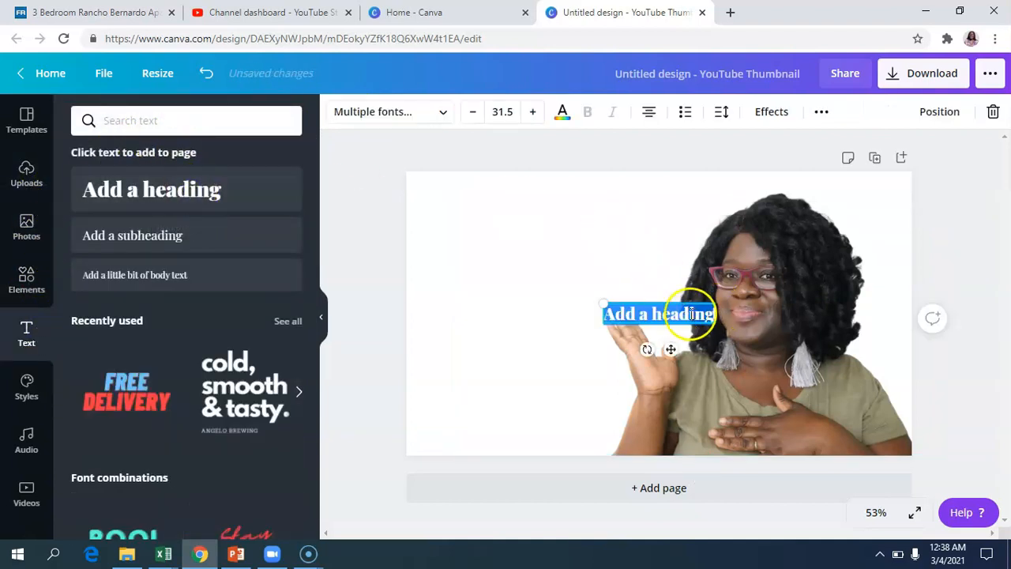
left_click_drag(670, 300, 525, 283)
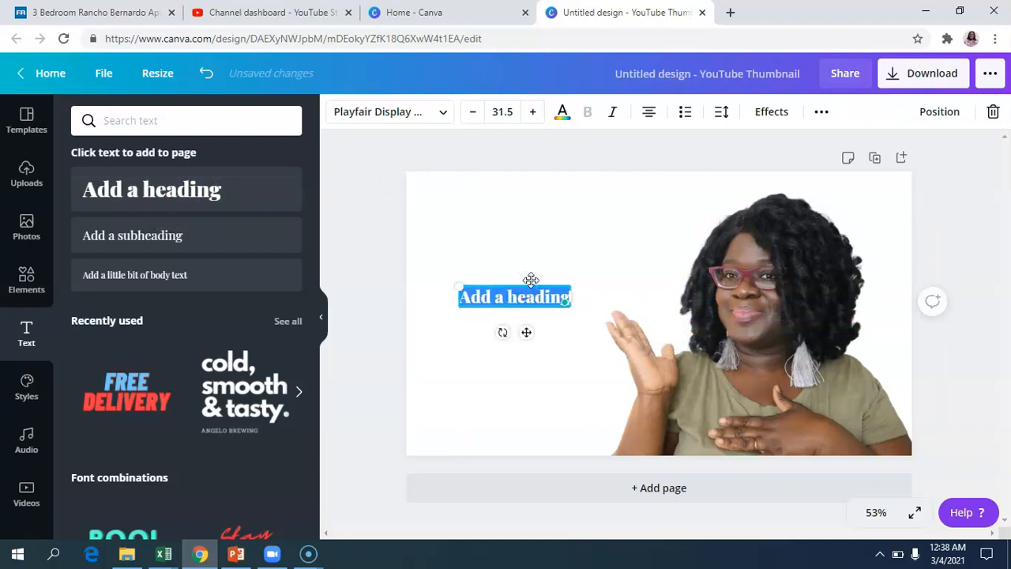
type("C")
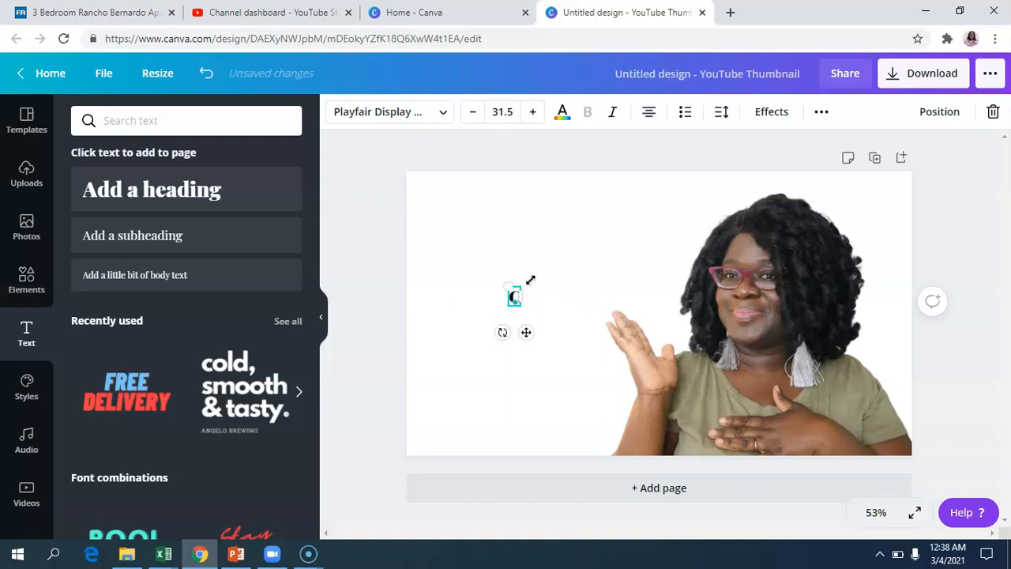
type("AREER, PRO")
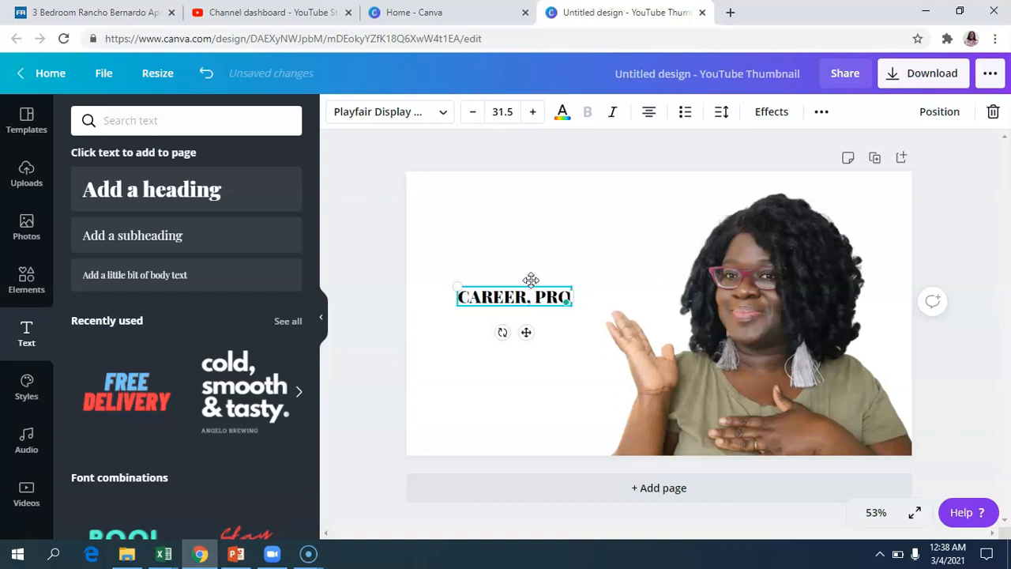
type("DUCTIVITY")
key("Return")
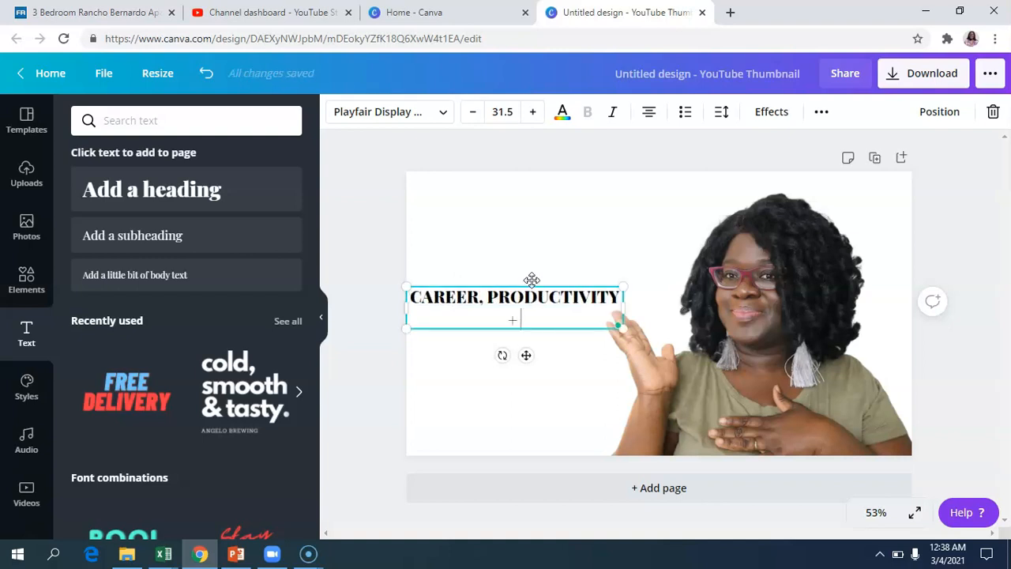
type("+ THE PhD Lifestyle")
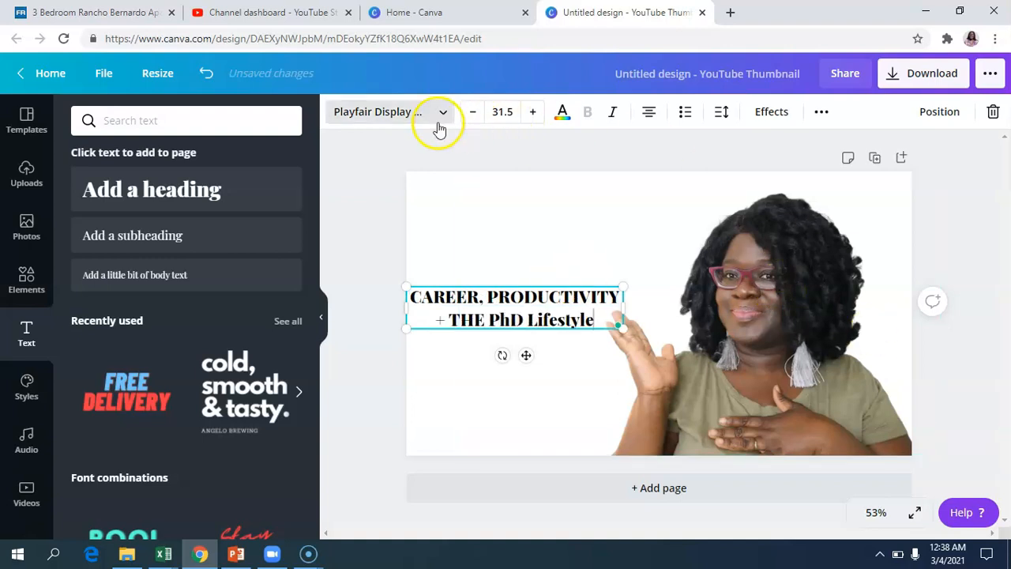
Change the heading's font to Bebas Neue.
left_click(415, 117)
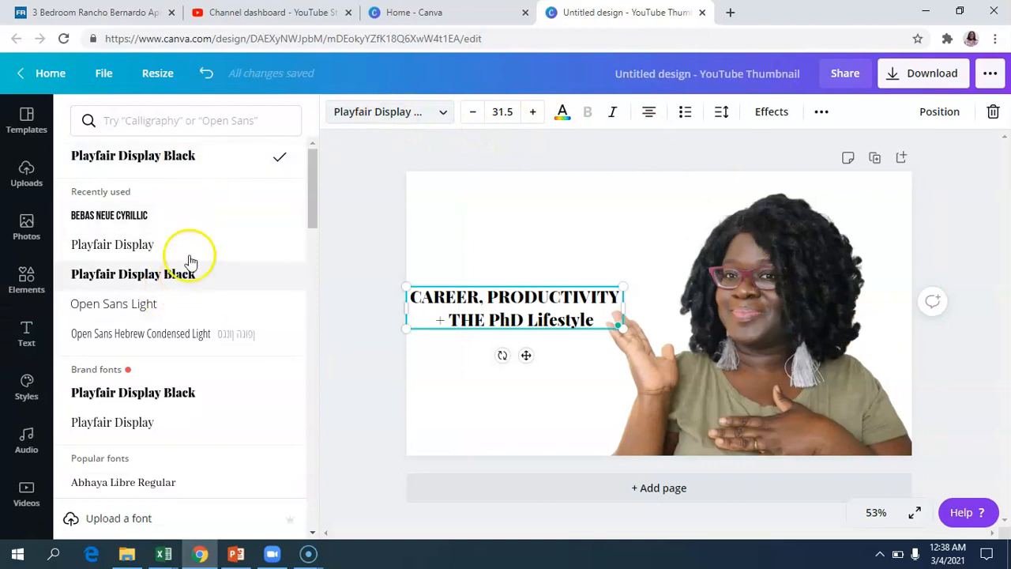
left_click(201, 117)
type("b")
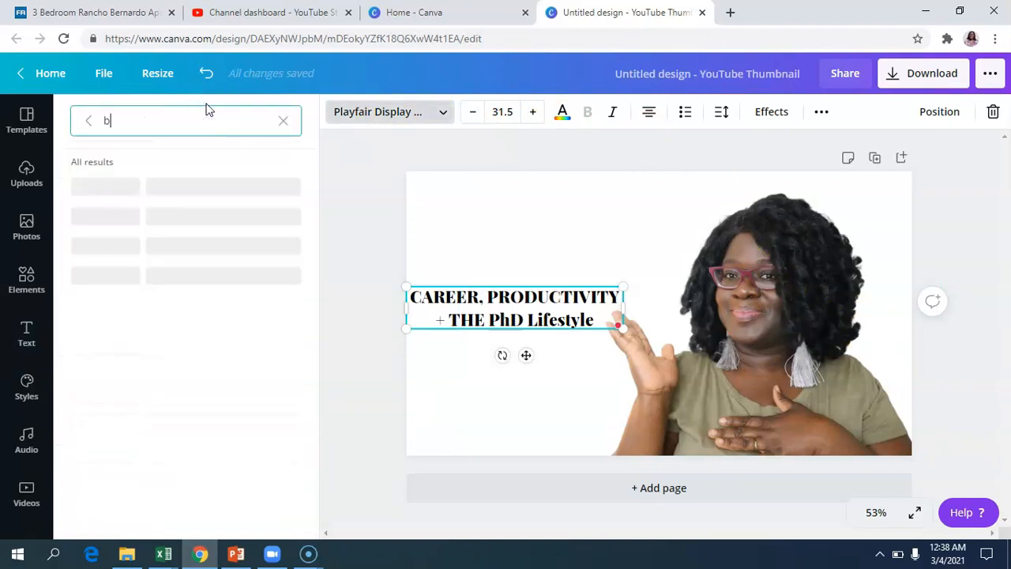
type("ebas")
left_click(93, 186)
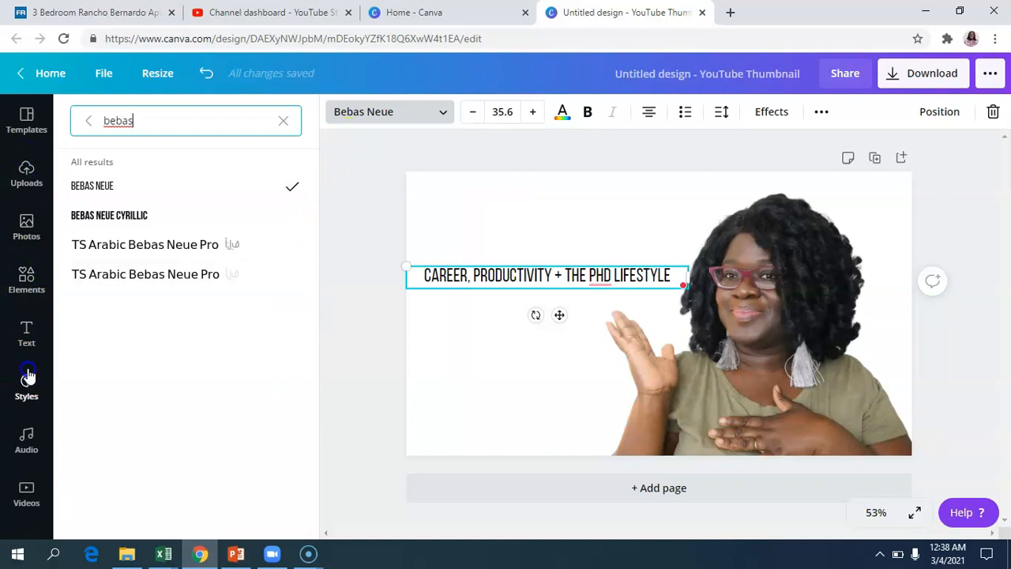
Add the blue graduation cap graphic above the heading and nudge the heading slightly down and left.
left_click(31, 291)
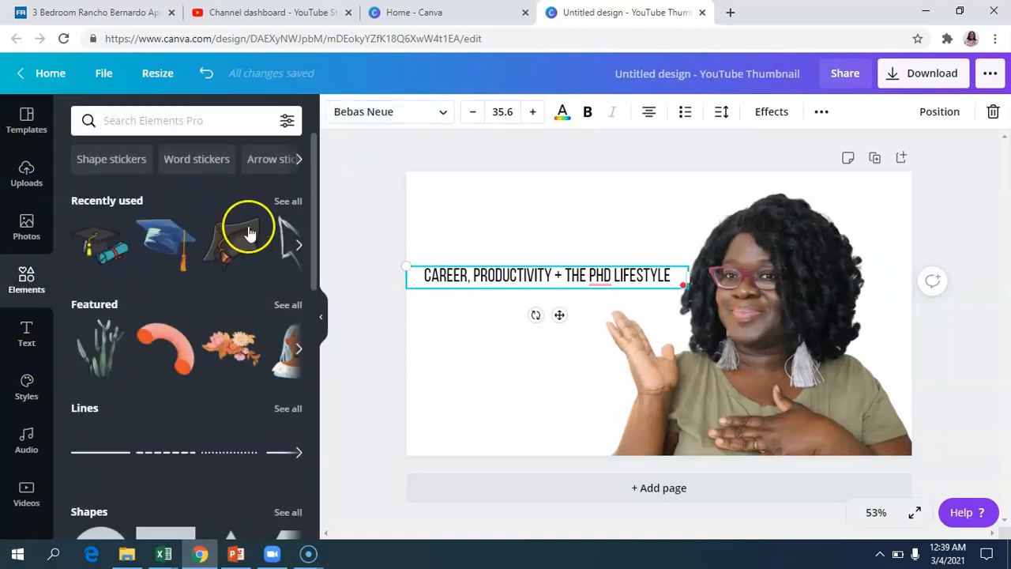
left_click(160, 247)
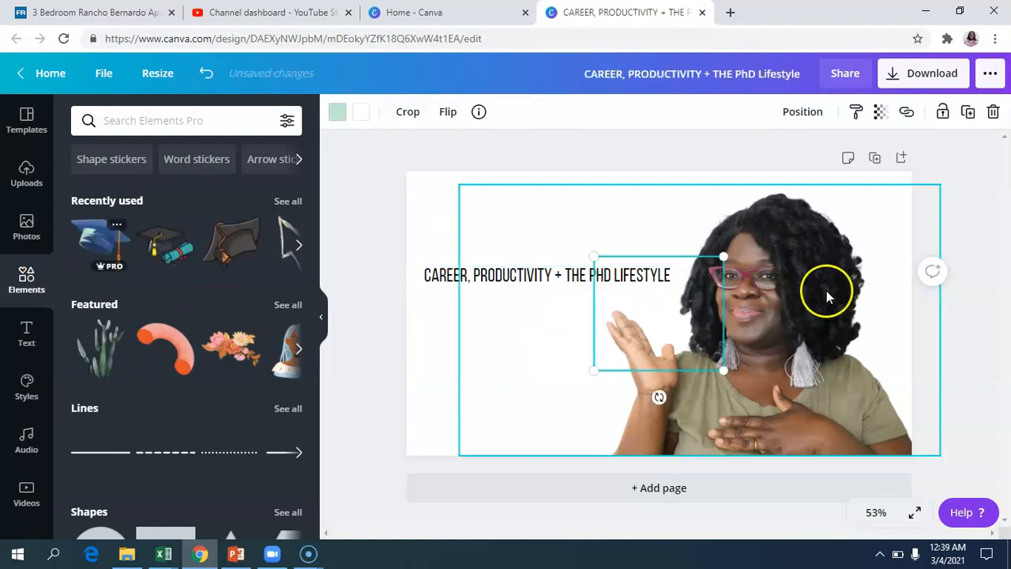
left_click_drag(651, 315, 628, 245)
left_click_drag(472, 286, 467, 291)
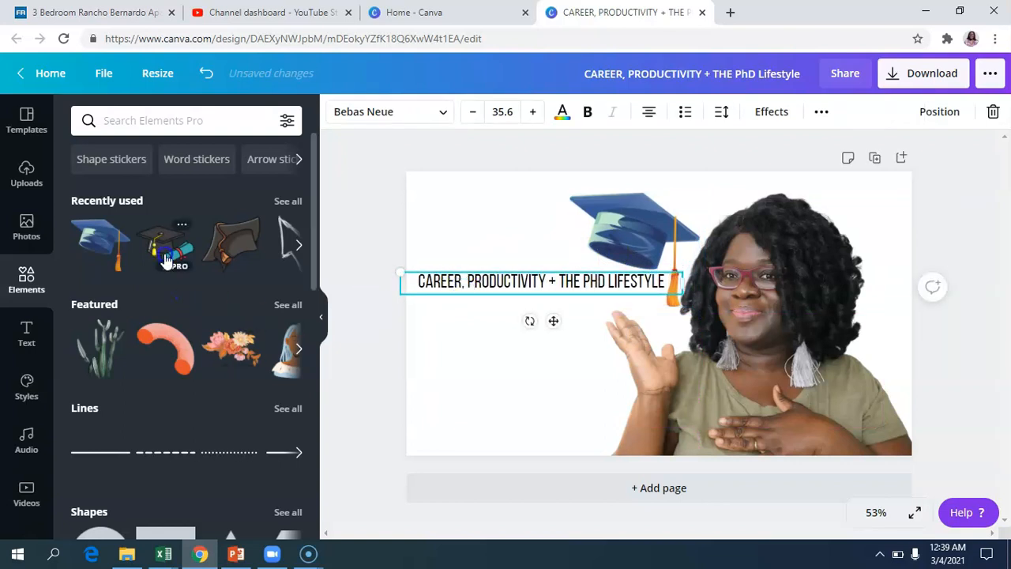
Search the elements for BOOKS, discard the teal book stack and place the row of upright books below the heading.
left_click(195, 120)
type("BOOKS")
key("Return")
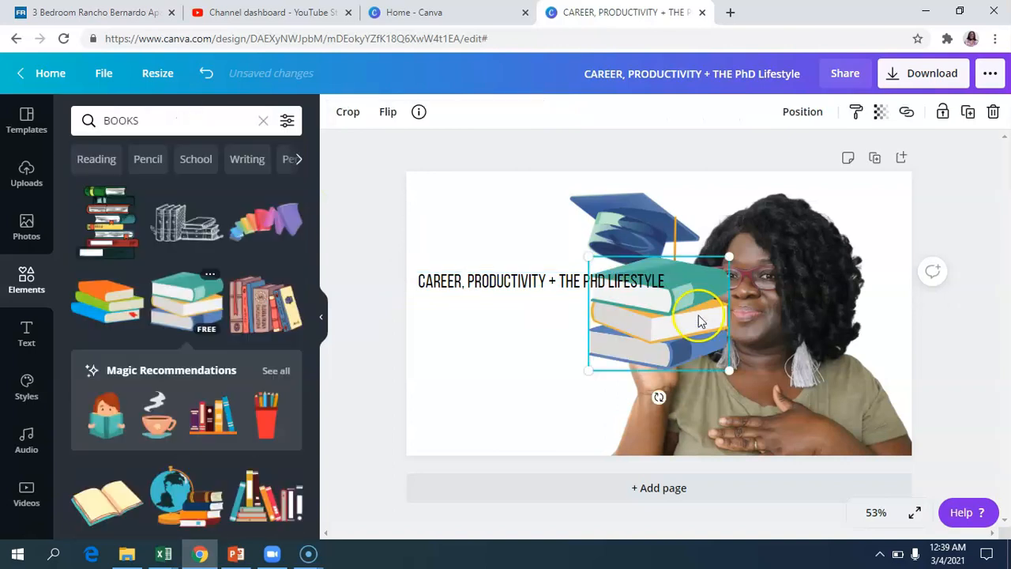
left_click_drag(700, 318, 535, 380)
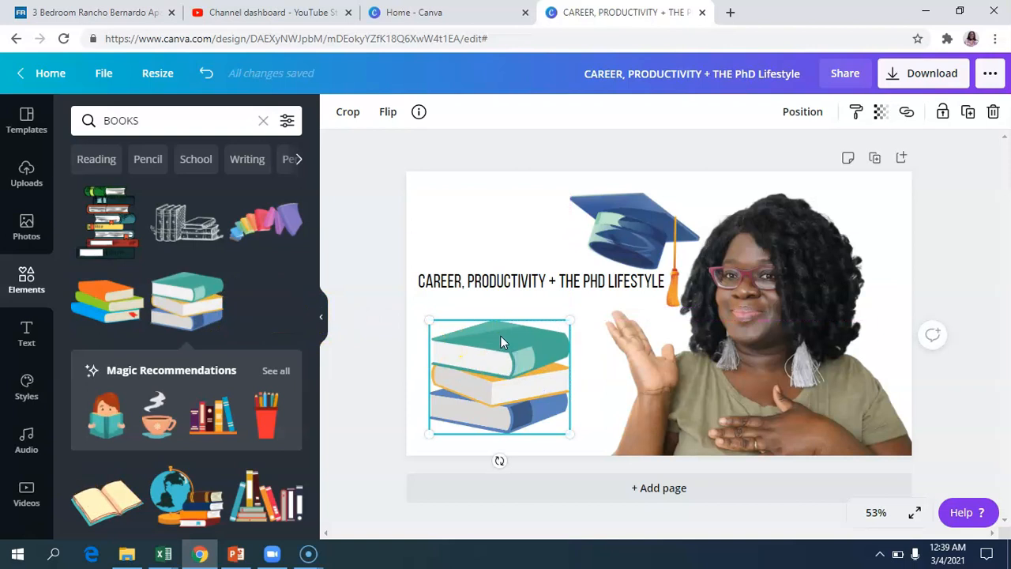
key("Delete")
left_click(249, 314)
Shrink the graduation cap and move it left above the heading, and shift the heading slightly down.
left_click_drag(650, 223, 568, 212)
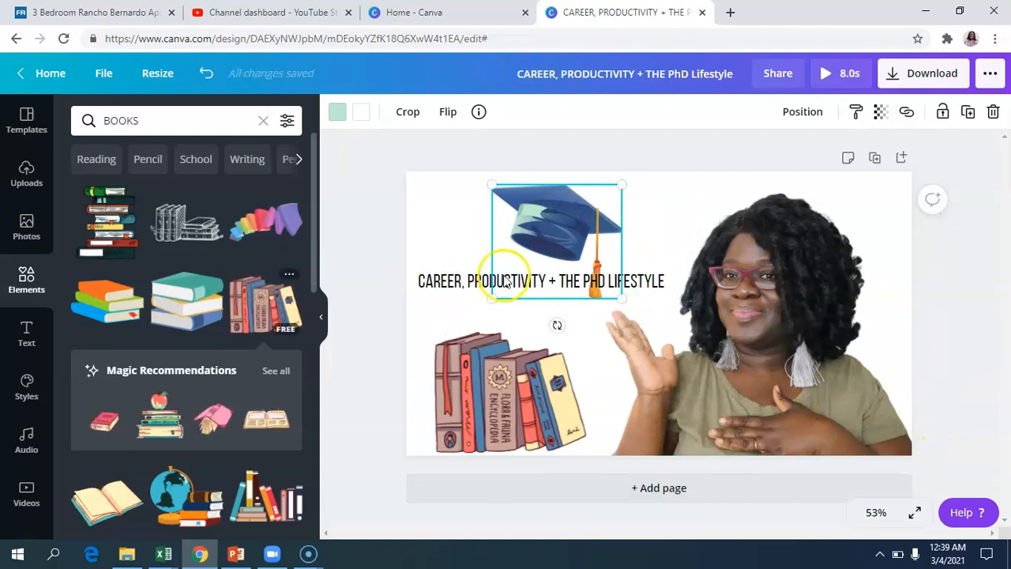
left_click_drag(597, 282, 592, 290)
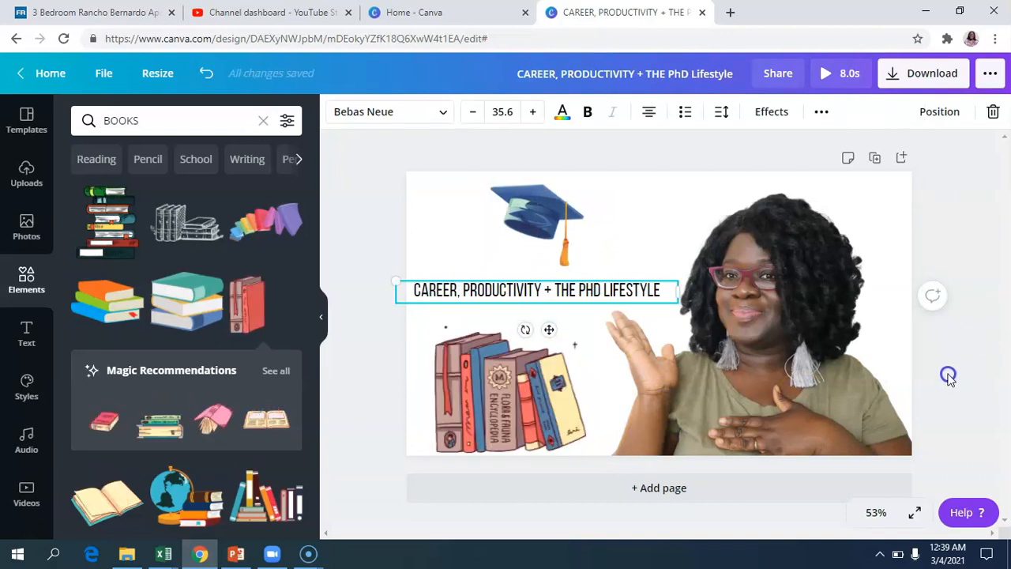
Set the page background to light pink and move the heading and graduation cap slightly down.
left_click(411, 175)
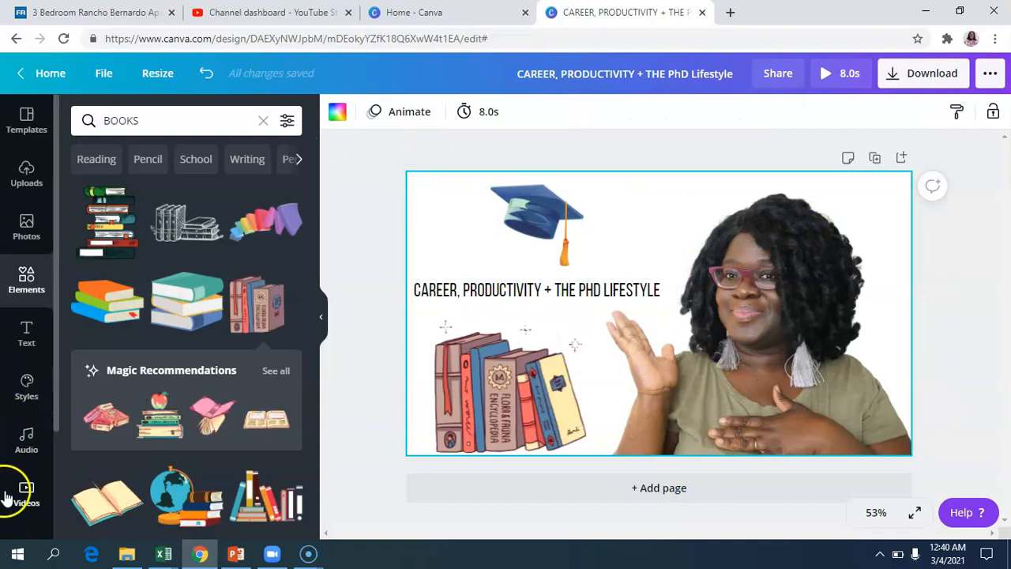
scroll(24, 372, "down", 2)
left_click(26, 407)
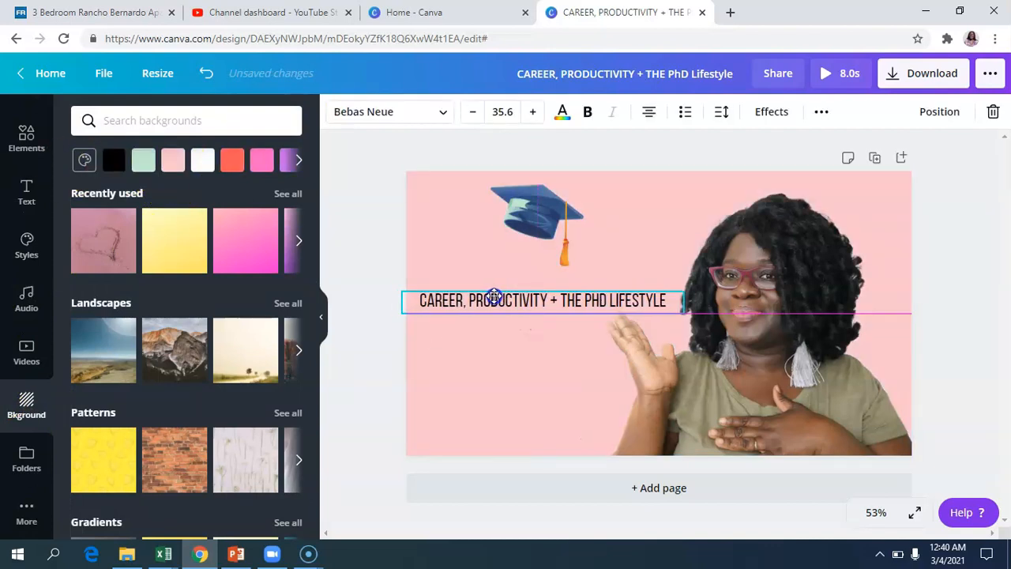
left_click_drag(543, 219, 534, 233)
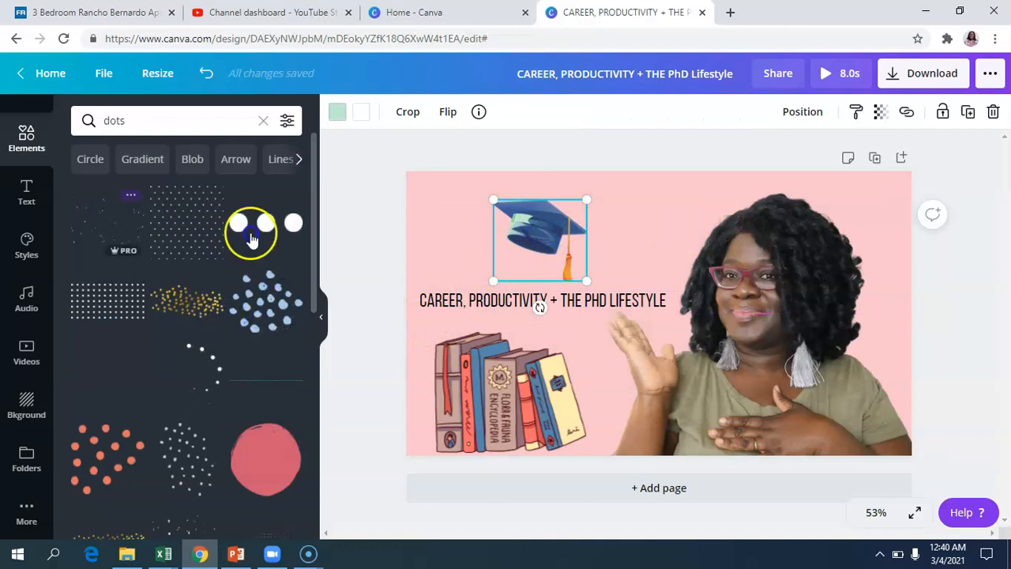
Search the elements for dots and place scattered black speckles in the page's upper-right and lower-left corners.
scroll(226, 311, "down", 2)
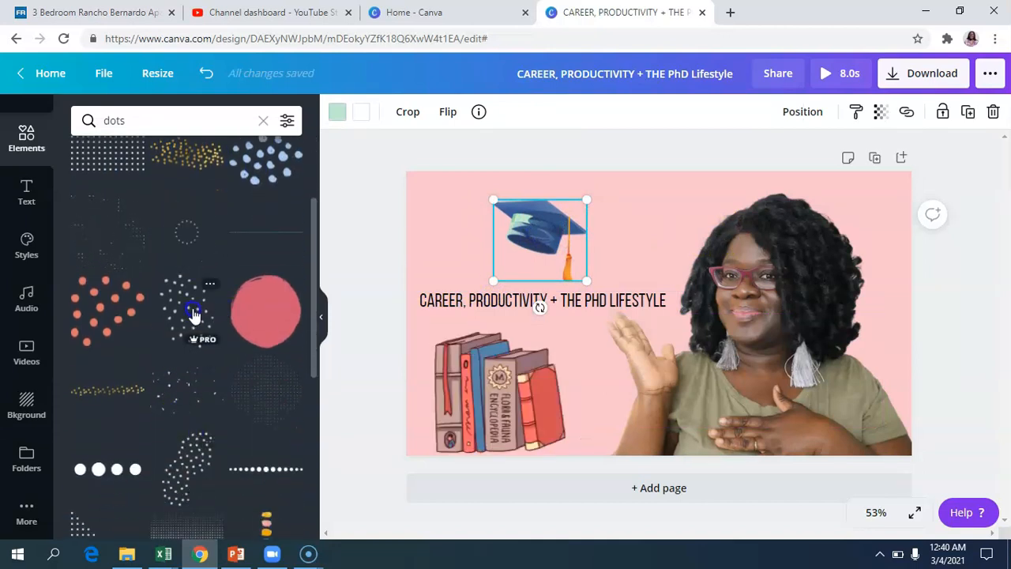
left_click(187, 403)
left_click_drag(665, 348, 911, 219)
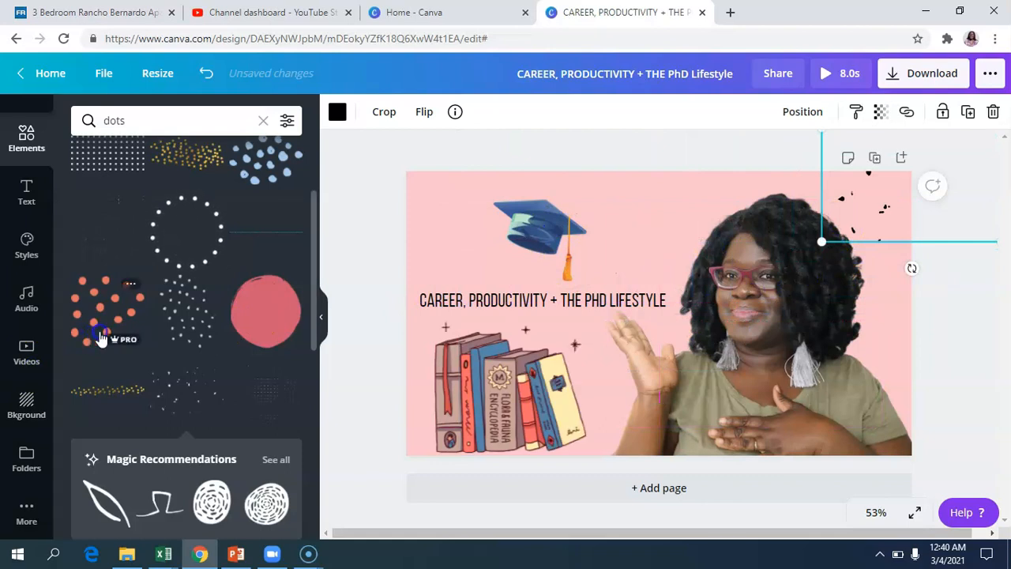
left_click(168, 396)
left_click_drag(704, 361, 435, 418)
left_click(973, 286)
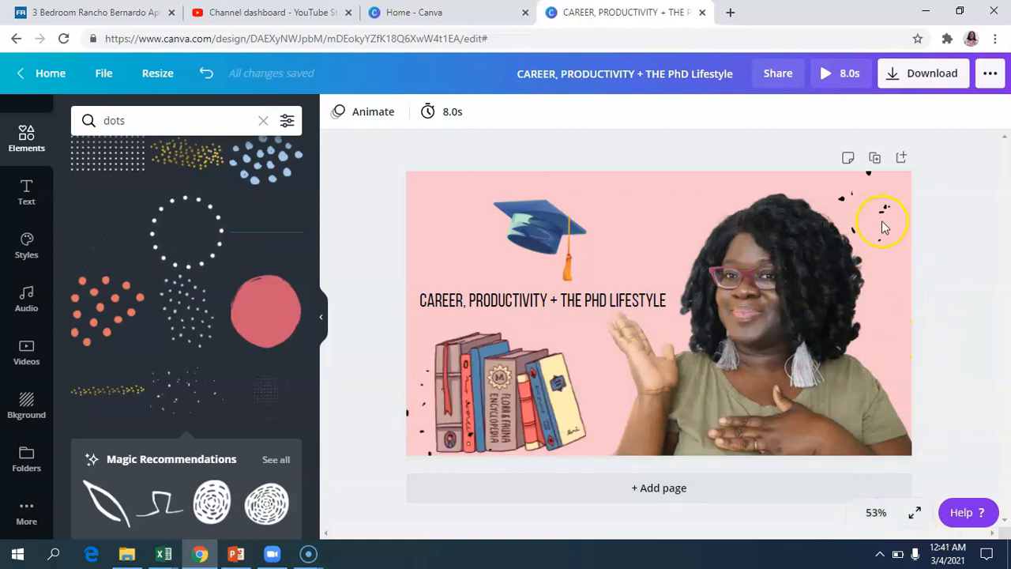
Apply the Block page animation to the design.
left_click(347, 128)
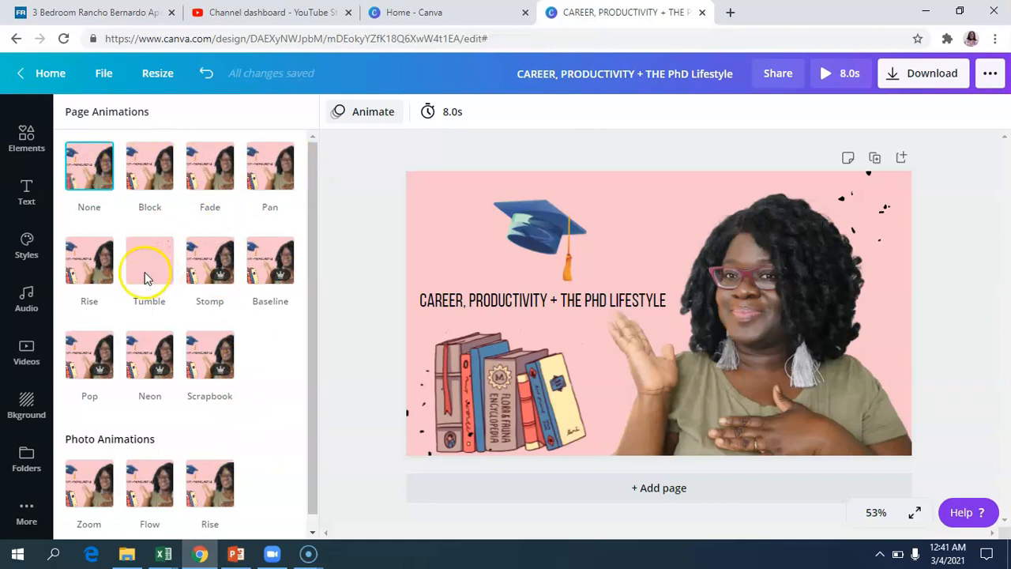
left_click(150, 167)
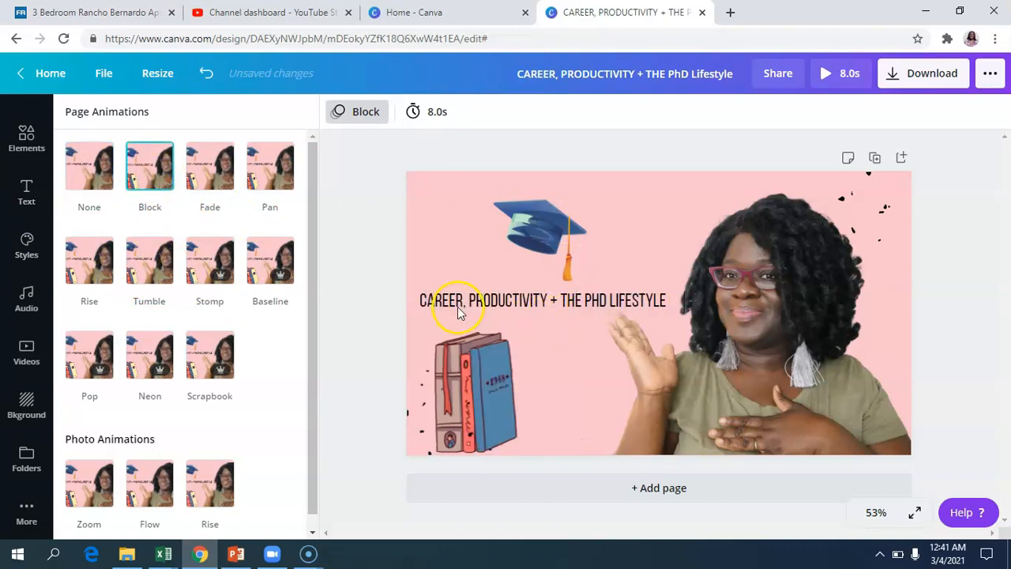
Try the Fade, Pan, Rise and Tumble page animations on the design and settle on Pan.
left_click(214, 187)
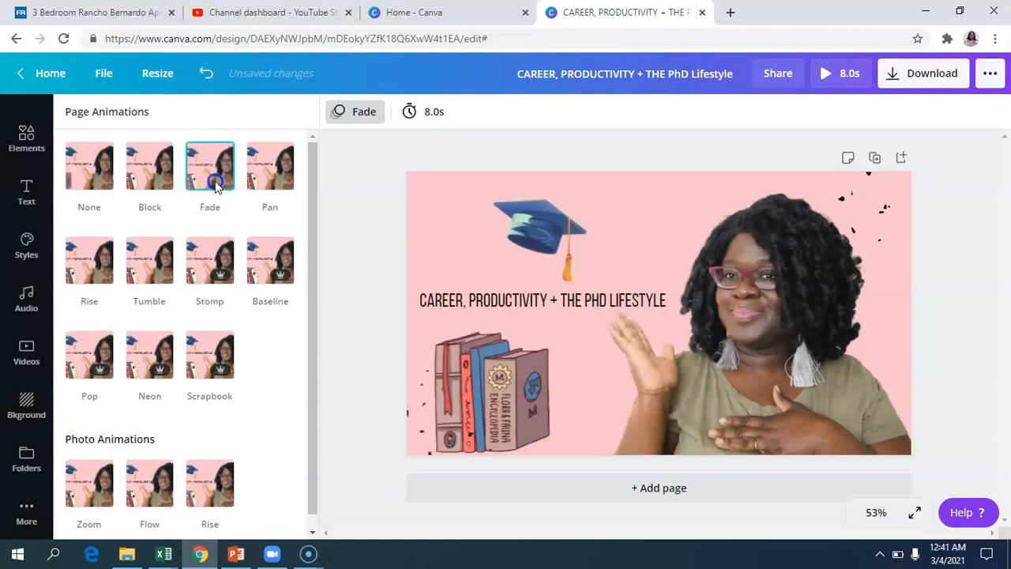
left_click(276, 177)
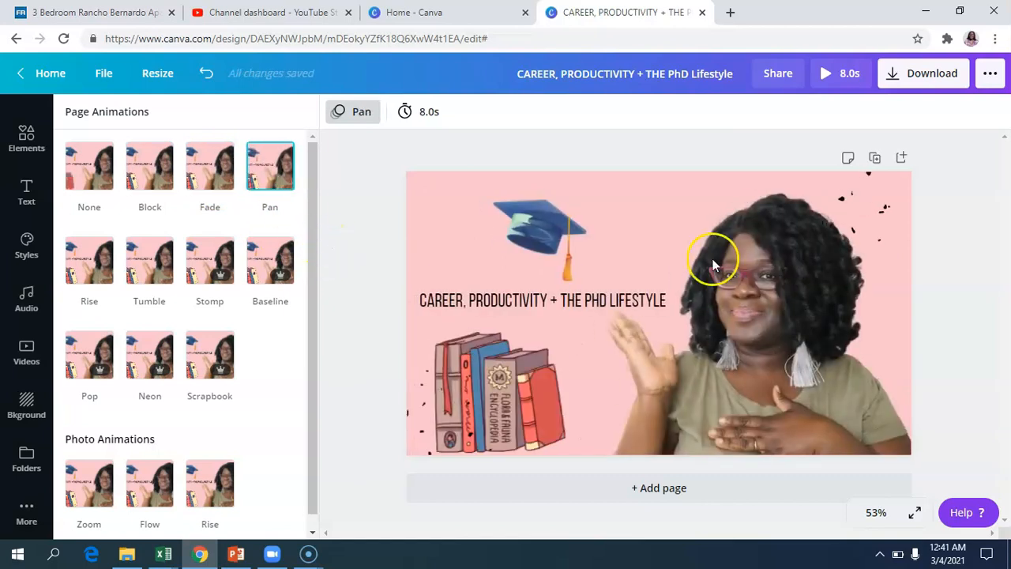
left_click(295, 177)
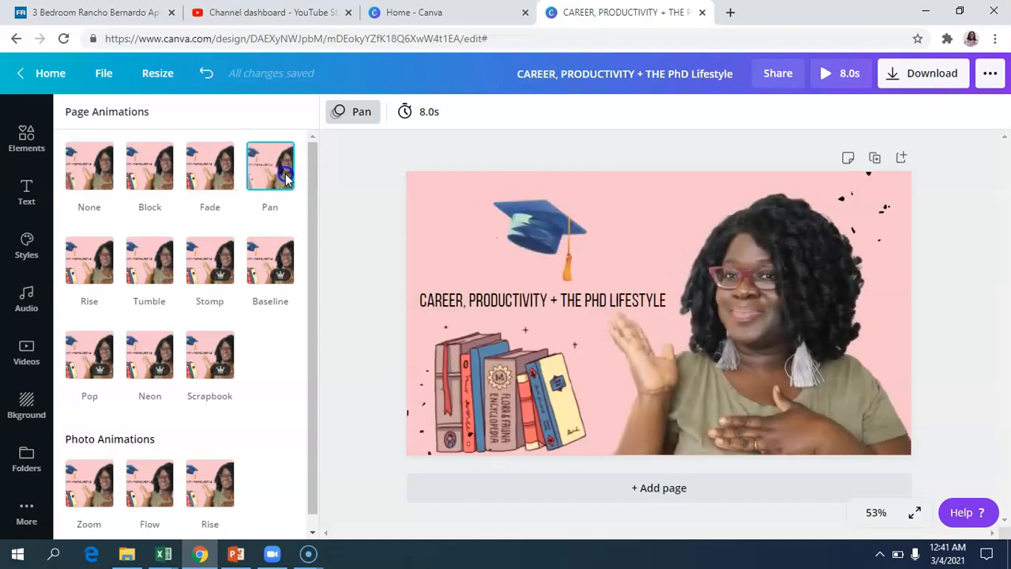
left_click(89, 272)
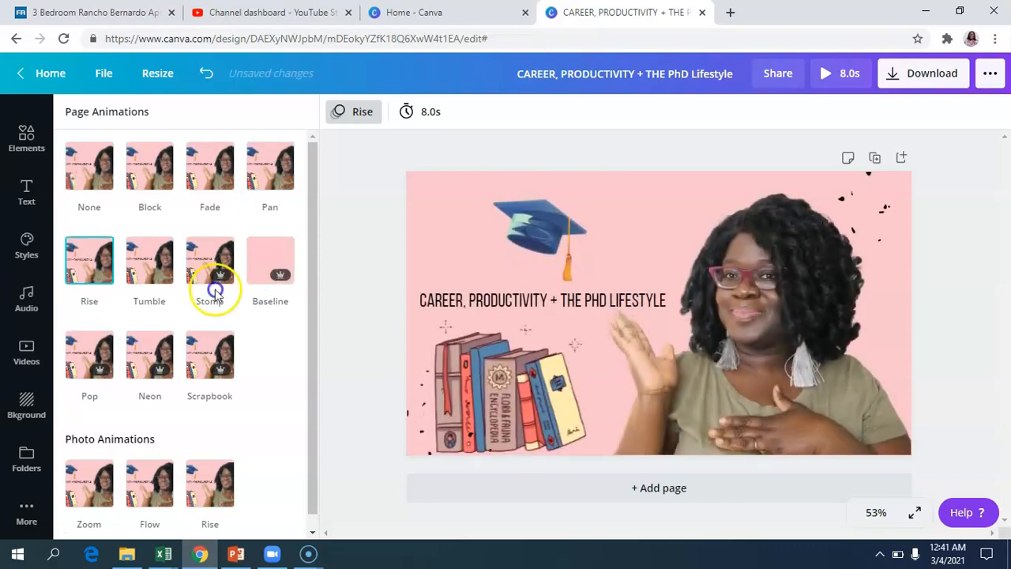
left_click(149, 258)
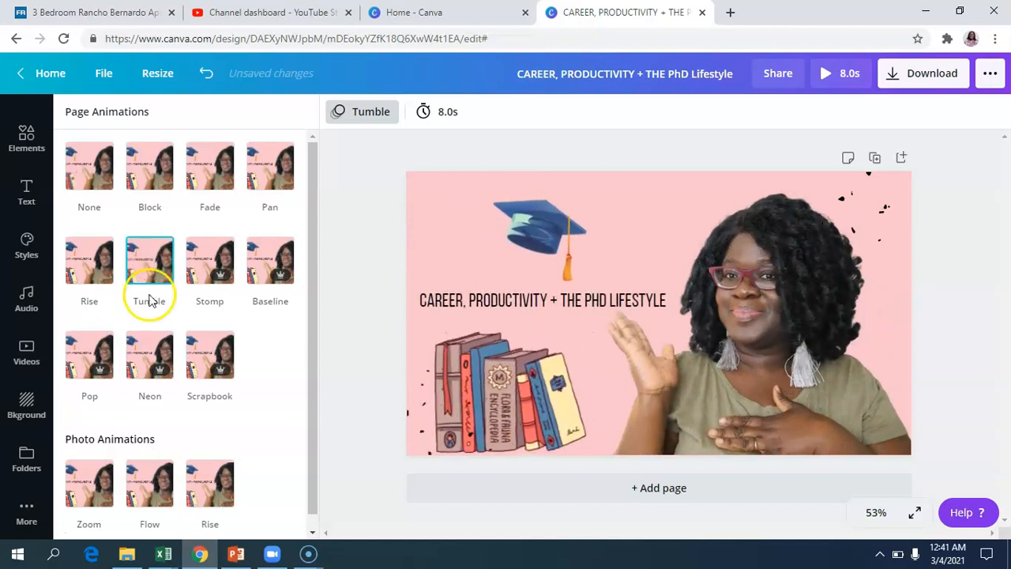
left_click(272, 179)
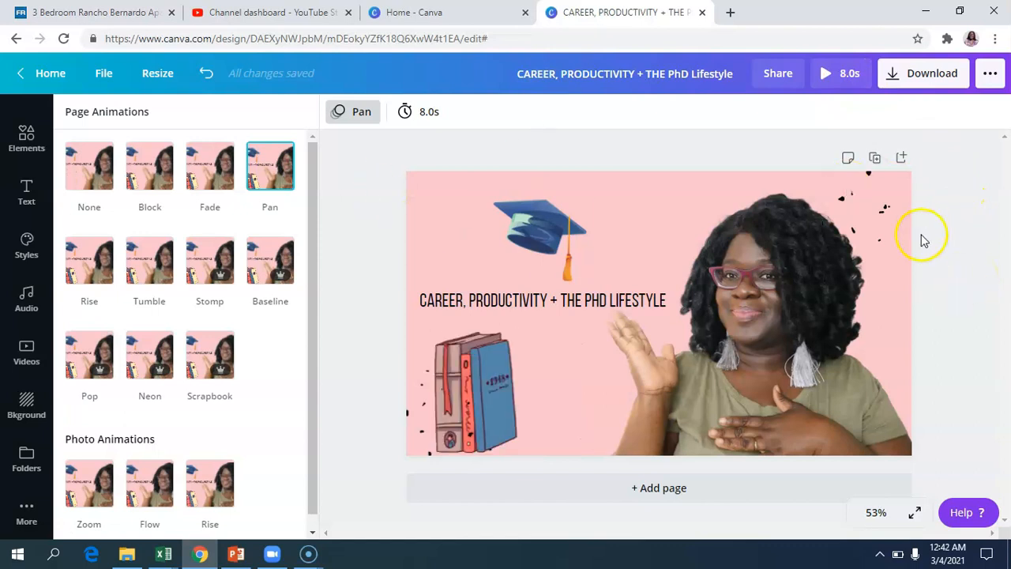
Open the full preview of the animated design and play it.
left_click(488, 385)
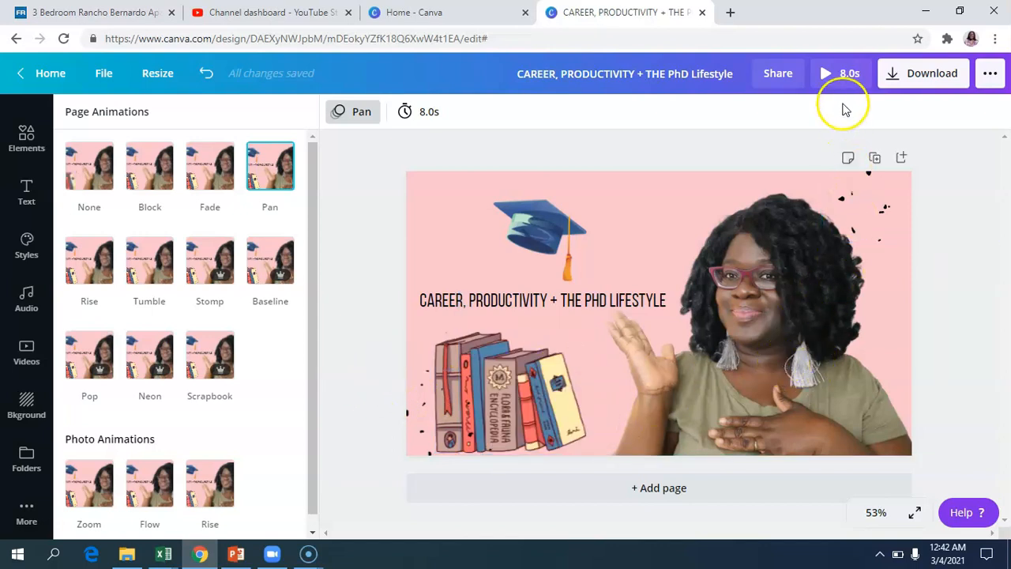
left_click(842, 75)
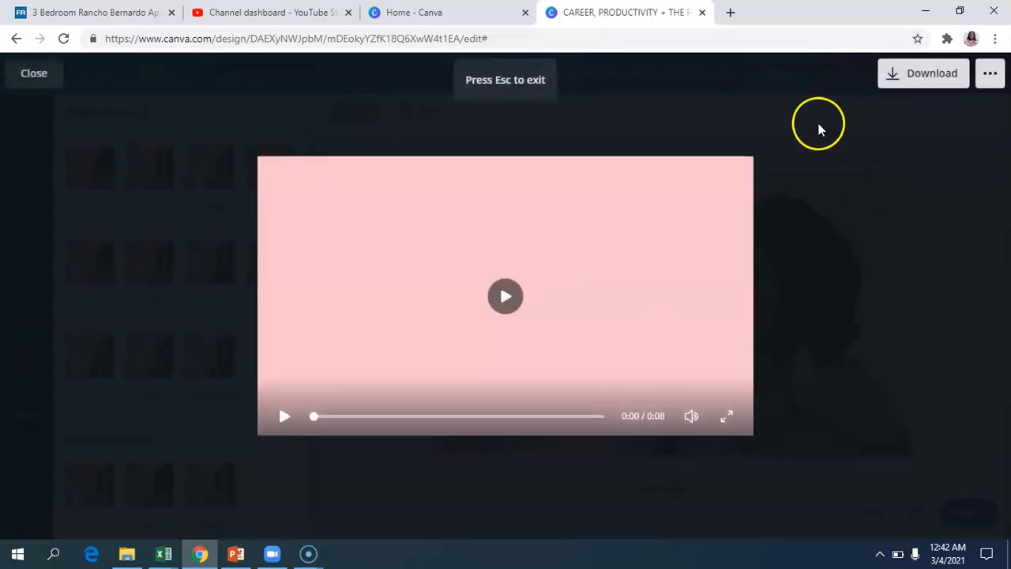
left_click(508, 297)
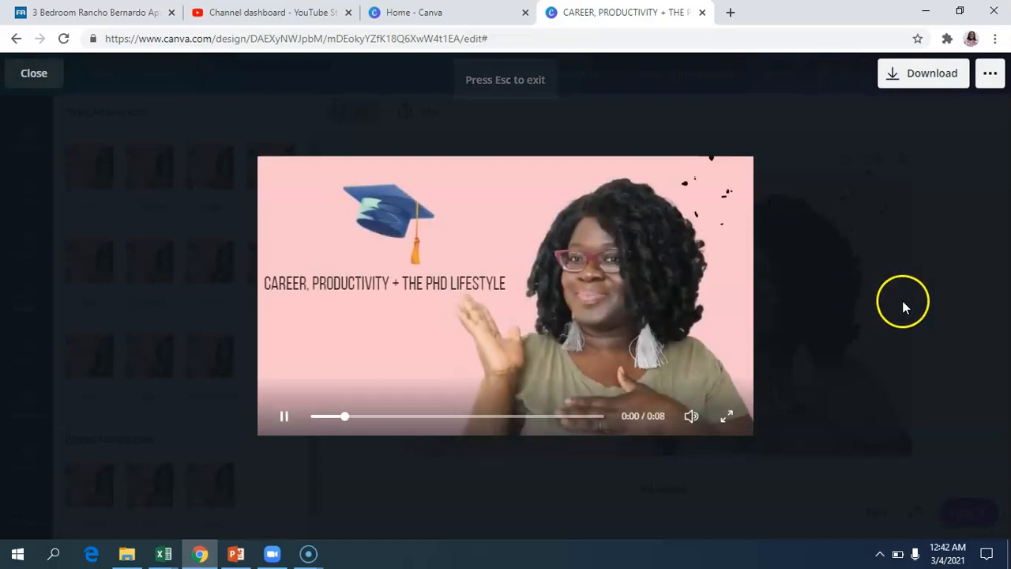